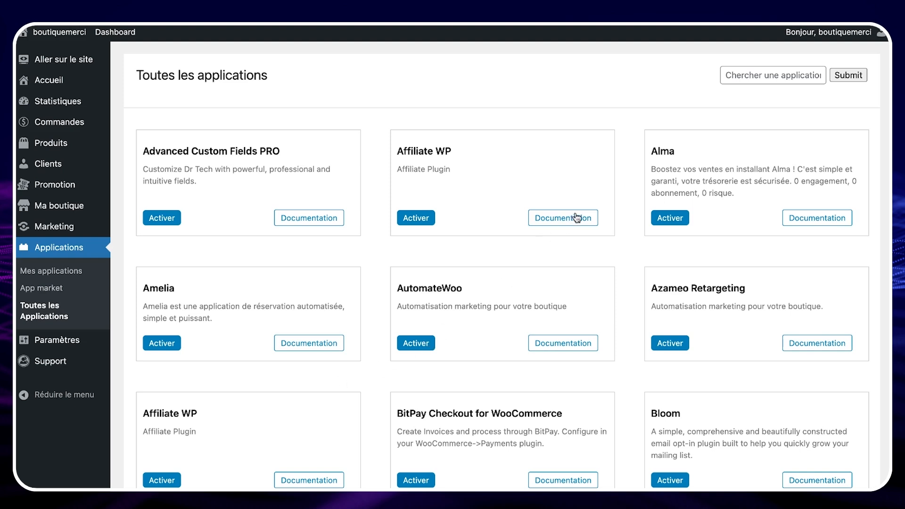
Search the applications for "email", activate WooCommerce Email Customizer with Drag and Drop Email Builder, and open it
{"action": "left_click", "coordinate": [757, 76]}
{"action": "type", "text": "email"}
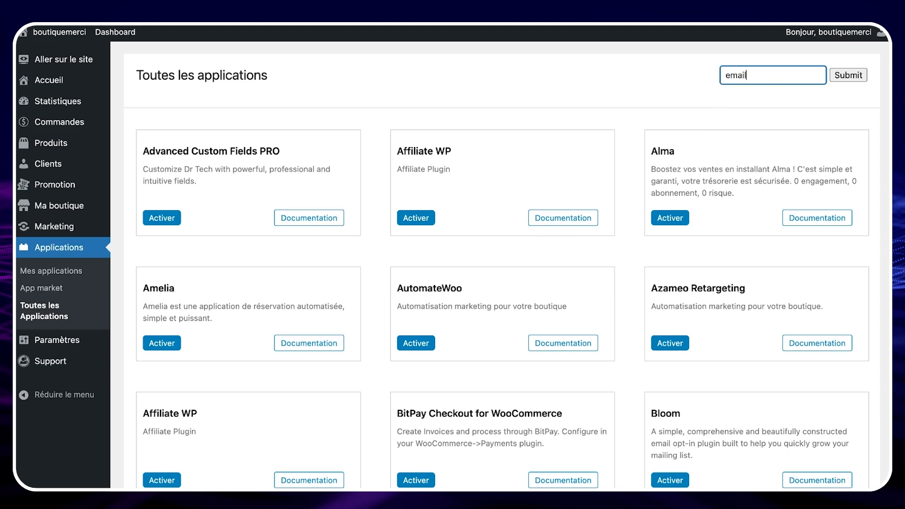
{"action": "key", "text": "Return"}
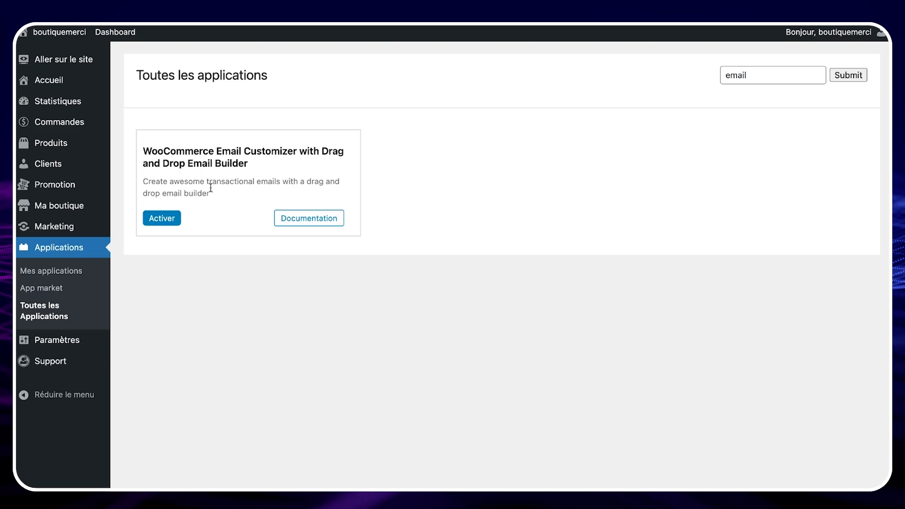
{"action": "left_click", "coordinate": [174, 219]}
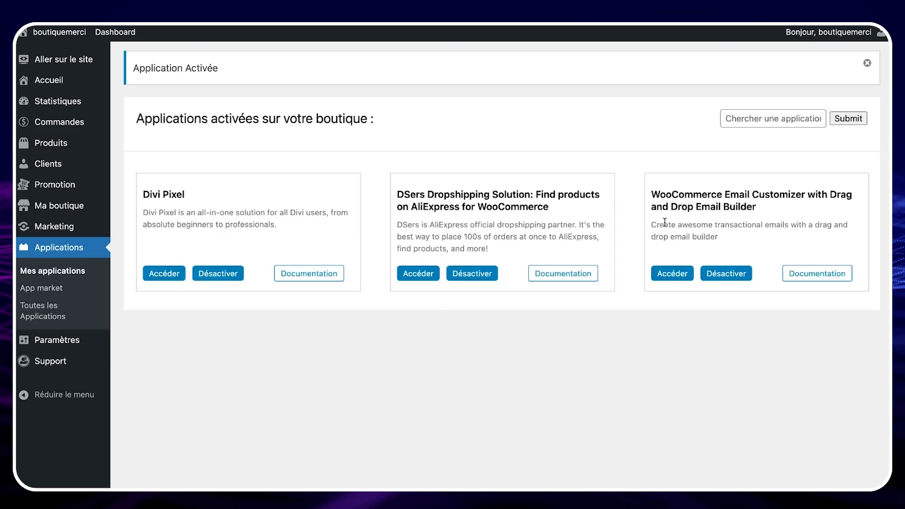
{"action": "left_click", "coordinate": [661, 273]}
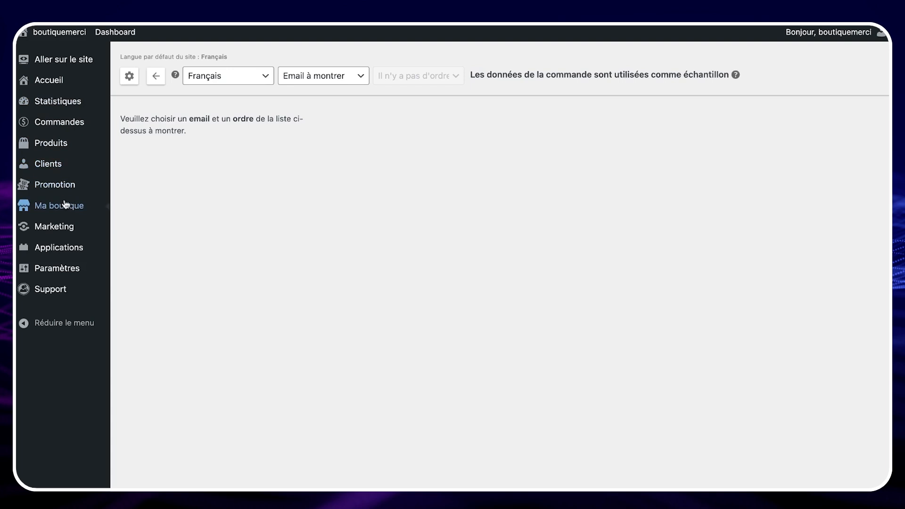
Start a new order in the shop's orders and set its status to Terminée
{"action": "left_click", "coordinate": [59, 124]}
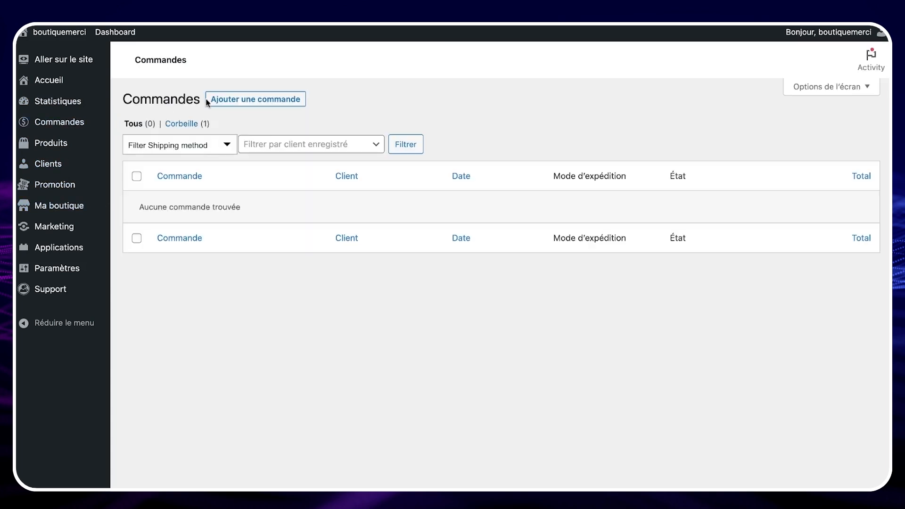
{"action": "left_click", "coordinate": [218, 100]}
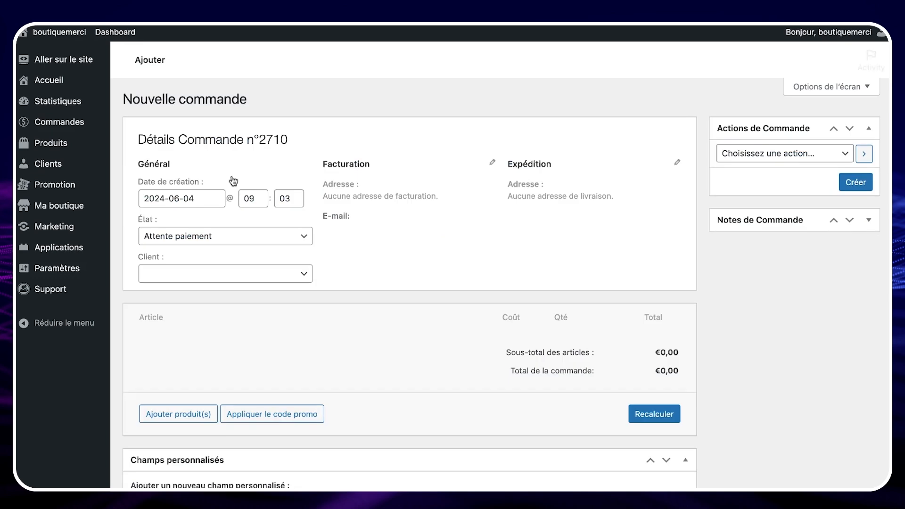
{"action": "left_click", "coordinate": [217, 237]}
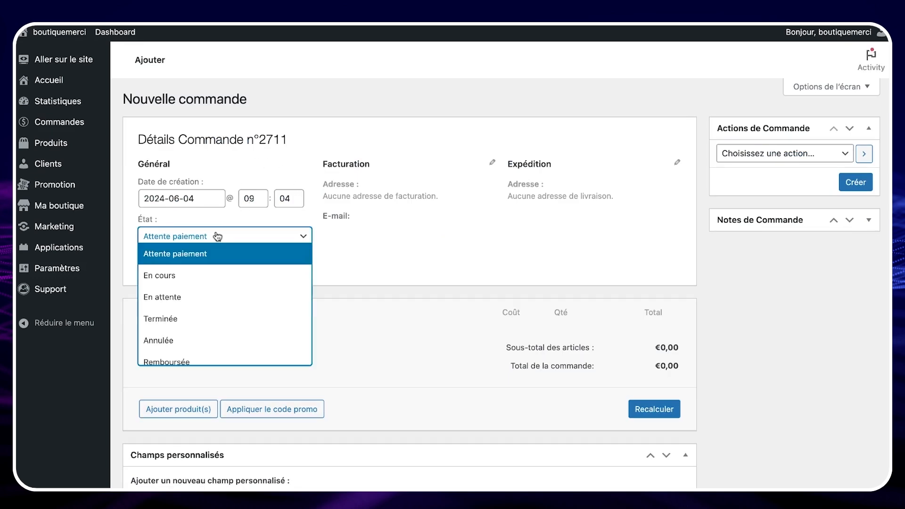
{"action": "left_click", "coordinate": [205, 315]}
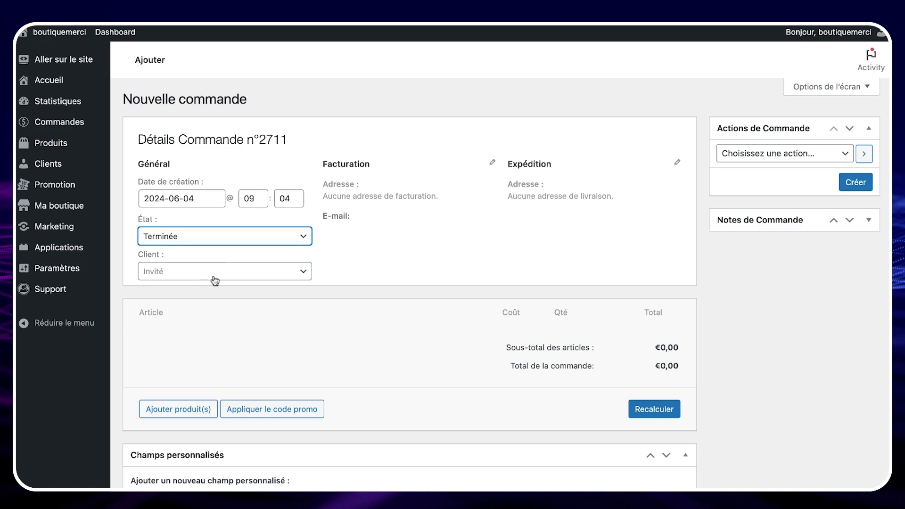
Add one "Ensemble pantalon et crop top en lin pour femme" to the order and create the order
{"action": "scroll", "coordinate": [210, 293], "scroll_direction": "down", "scroll_amount": 1}
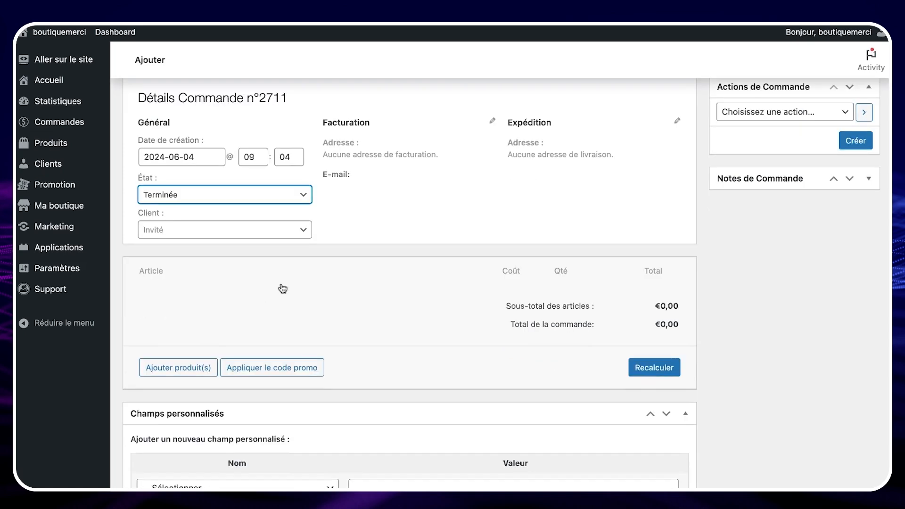
{"action": "left_click", "coordinate": [194, 372]}
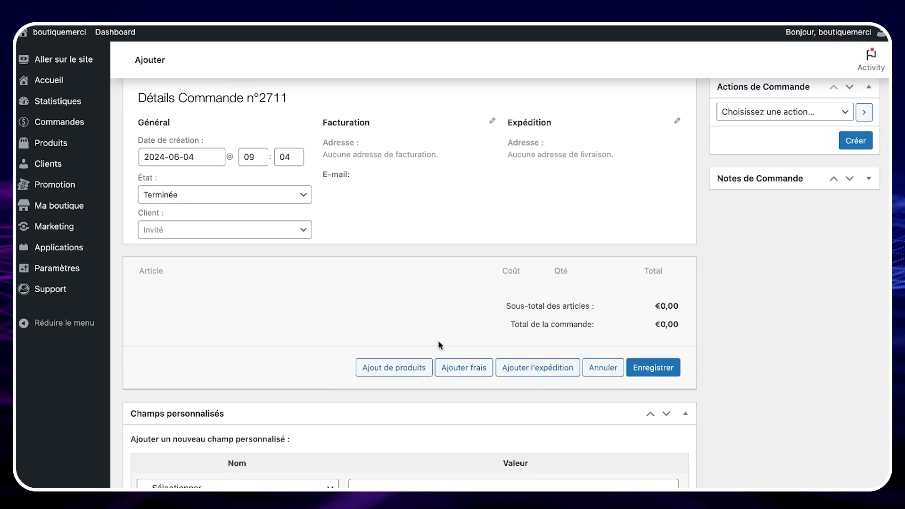
{"action": "left_click", "coordinate": [397, 372]}
{"action": "left_click", "coordinate": [418, 288]}
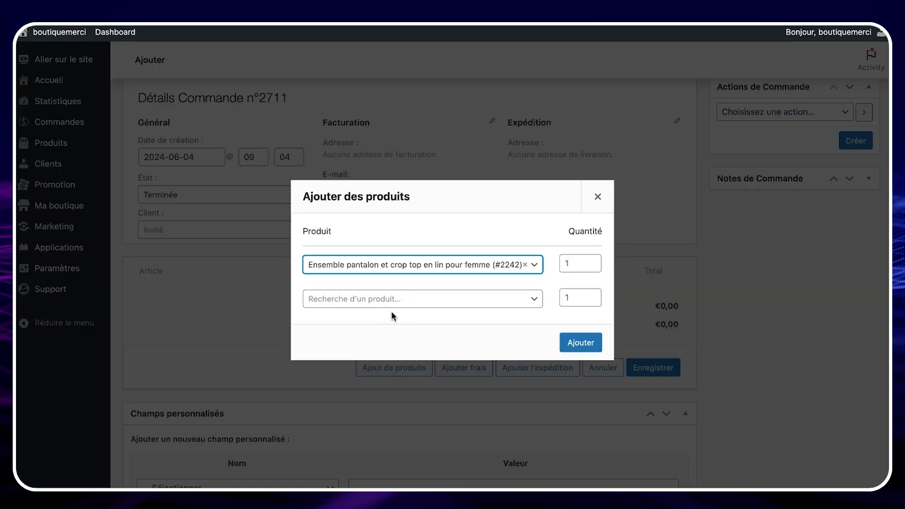
{"action": "left_click", "coordinate": [563, 344]}
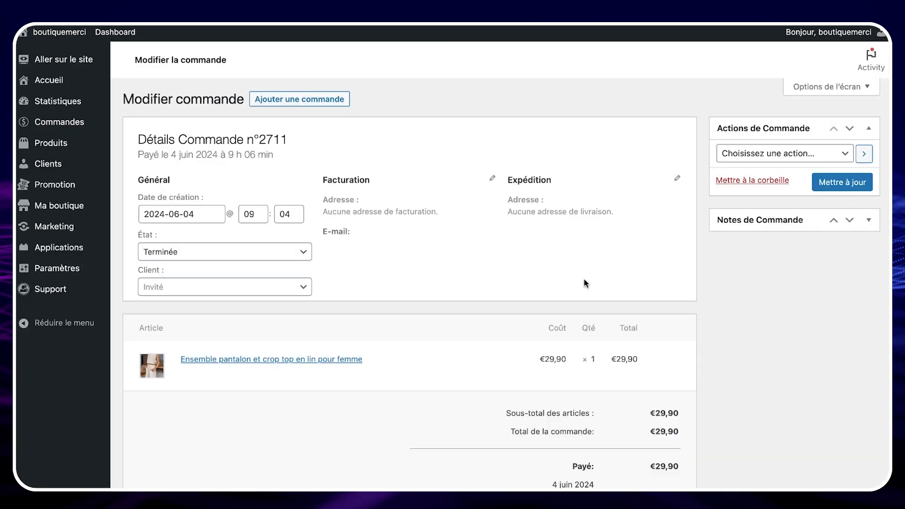
{"action": "scroll", "coordinate": [491, 269], "scroll_direction": "down", "scroll_amount": 1}
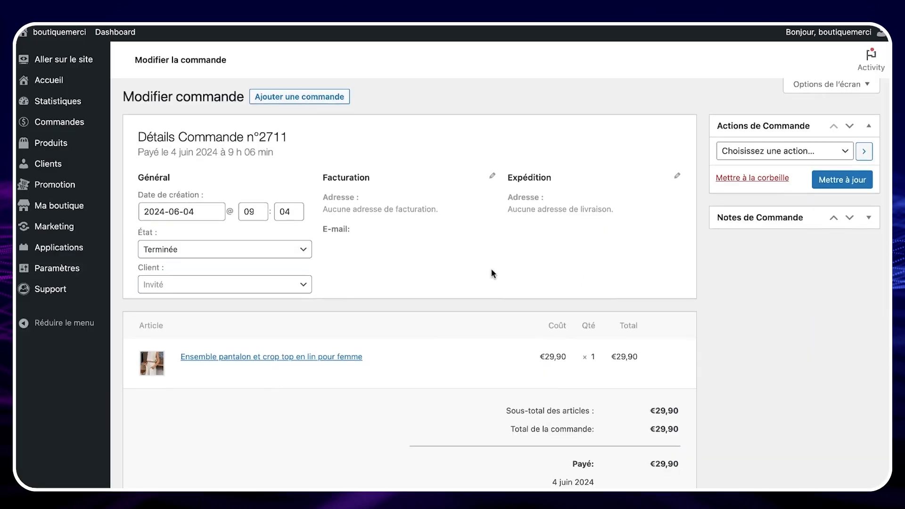
Open WooCommerce Email Customizer from the activated applications and load the Nouvelle Commande email in Français with the newly created order as sample
{"action": "mouse_move", "coordinate": [74, 249]}
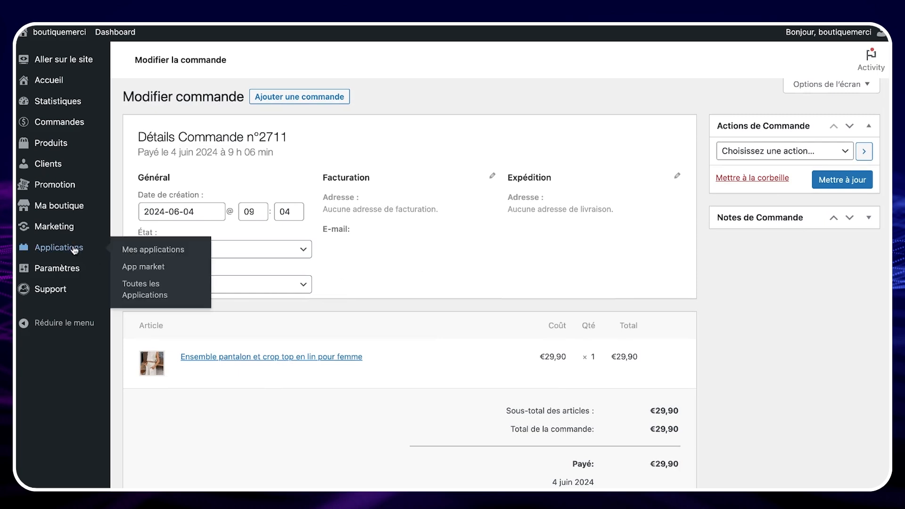
{"action": "left_click", "coordinate": [149, 254]}
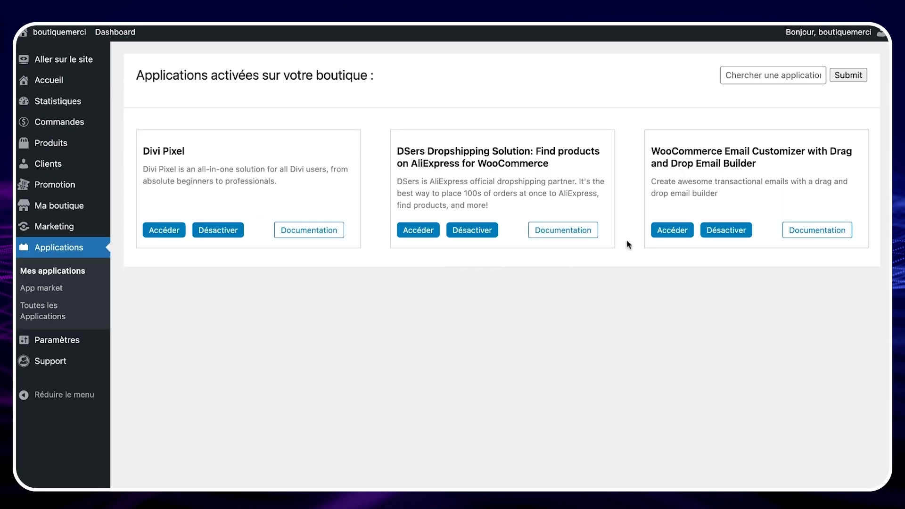
{"action": "left_click", "coordinate": [671, 230]}
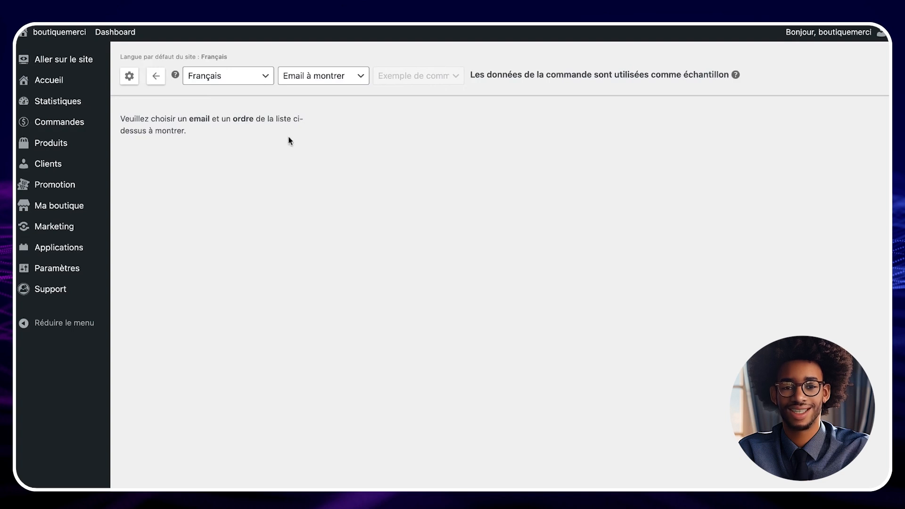
{"action": "left_click", "coordinate": [349, 77]}
{"action": "left_click", "coordinate": [352, 82]}
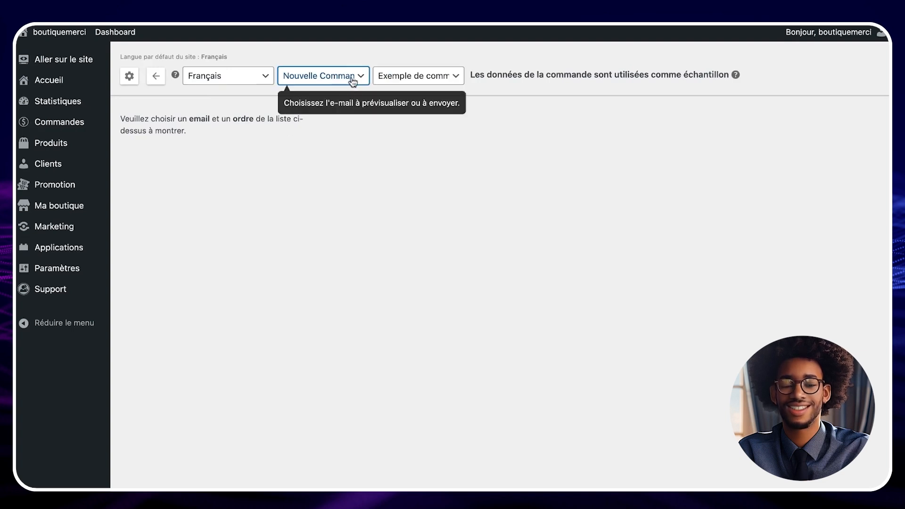
{"action": "left_click", "coordinate": [400, 83]}
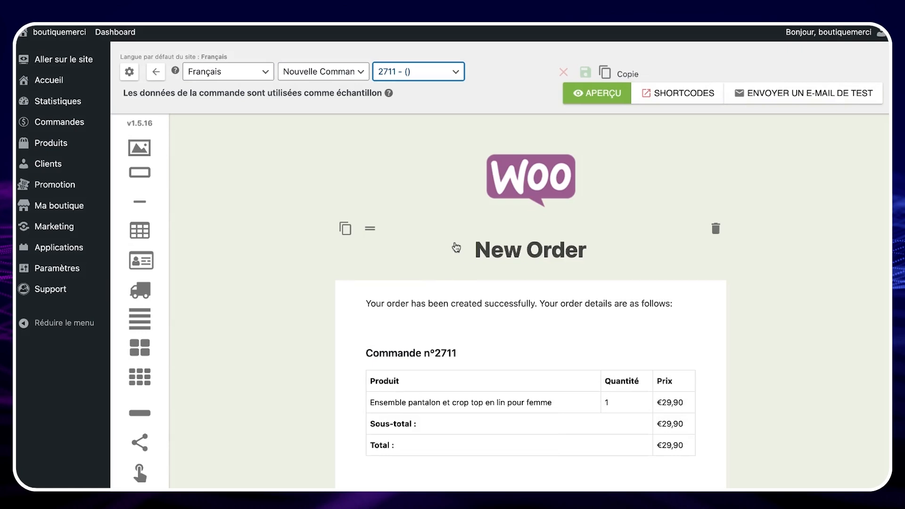
{"action": "scroll", "coordinate": [426, 299], "scroll_direction": "down", "scroll_amount": 2}
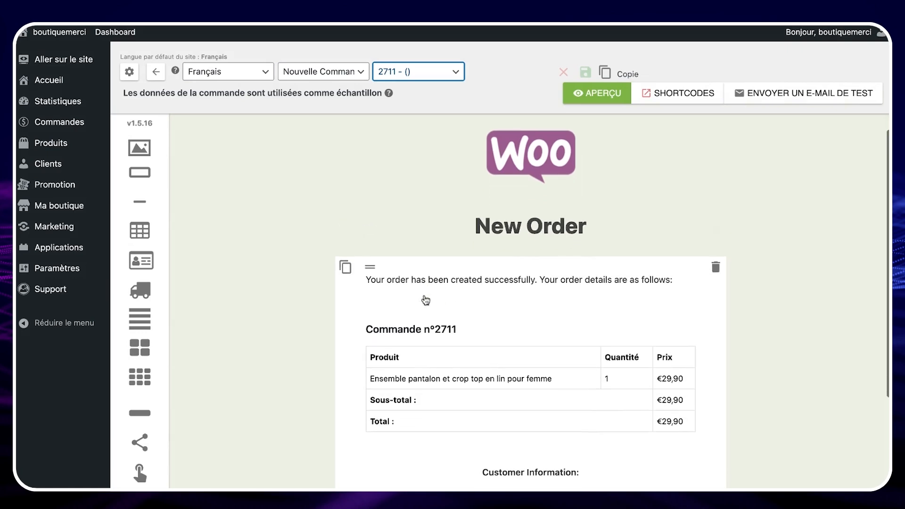
{"action": "scroll", "coordinate": [425, 299], "scroll_direction": "up", "scroll_amount": 2}
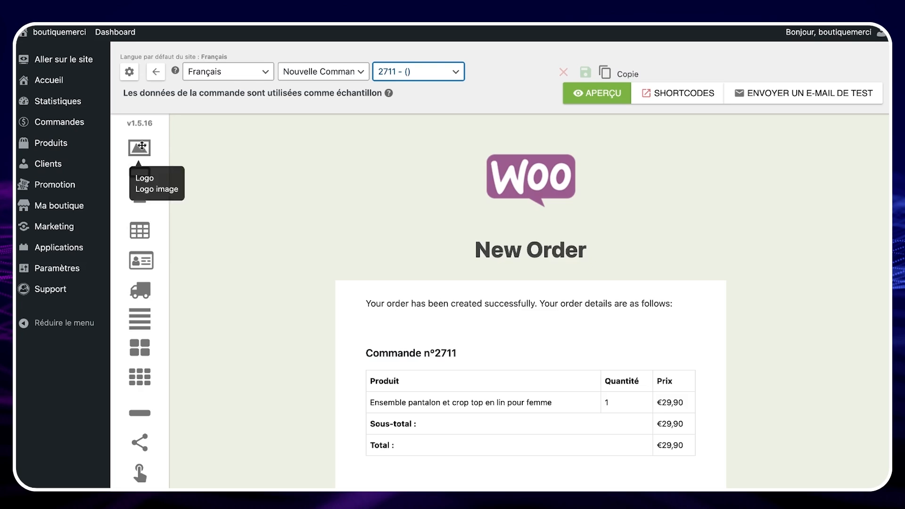
Add a Logo element above the template's existing logo, and delete the extra logo
{"action": "mouse_move", "coordinate": [508, 193]}
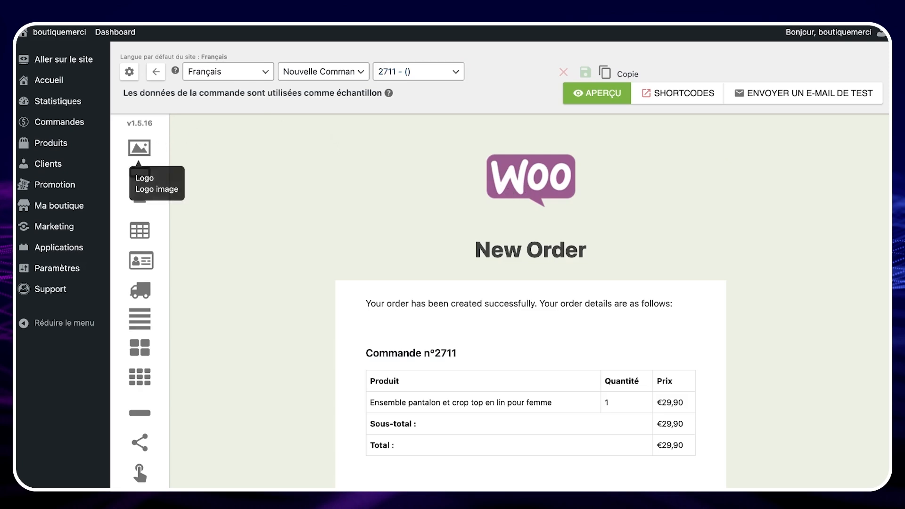
{"action": "left_click_drag", "start_coordinate": [139, 148], "coordinate": [530, 160]}
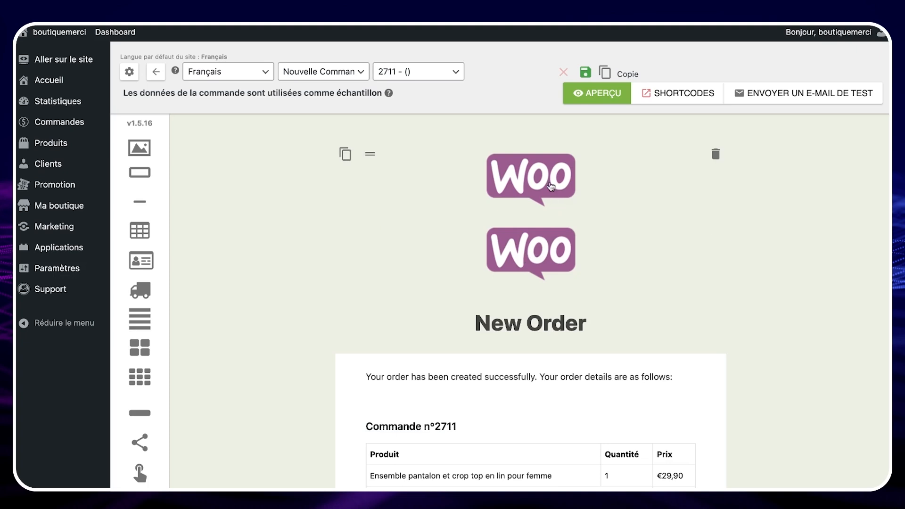
{"action": "left_click", "coordinate": [715, 154]}
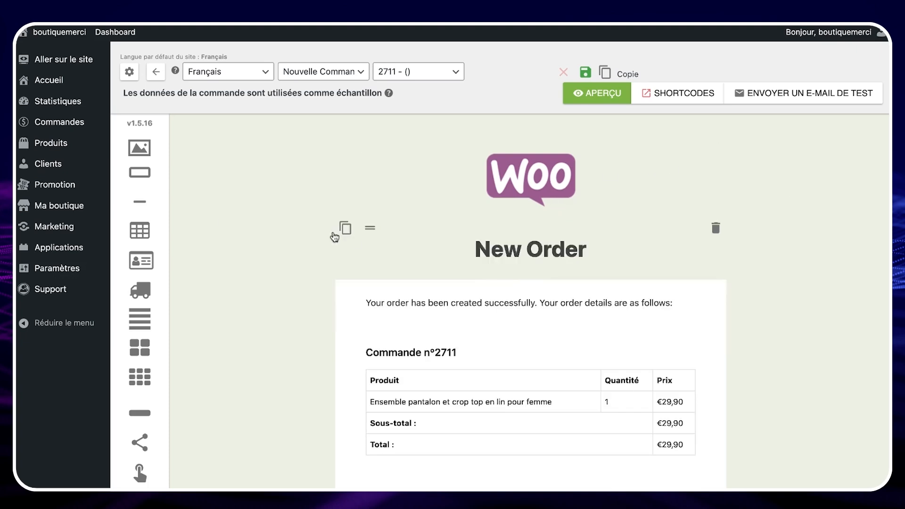
Copy the file URL of the black BM logo image from the shop's media library
{"action": "left_click", "coordinate": [49, 211]}
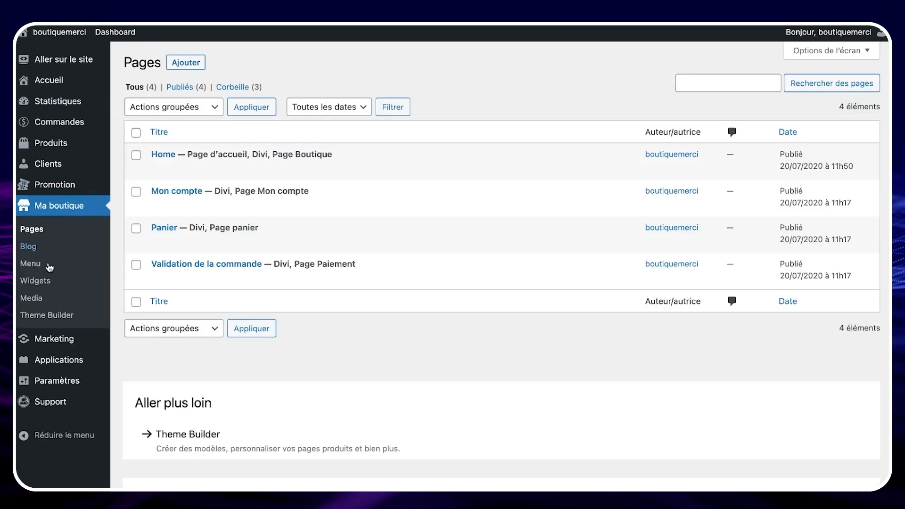
{"action": "left_click", "coordinate": [33, 297]}
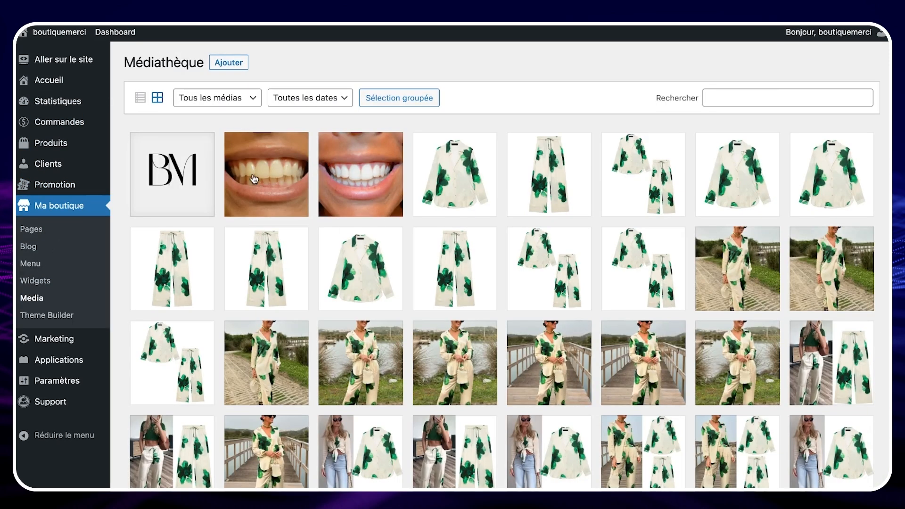
{"action": "left_click", "coordinate": [188, 176]}
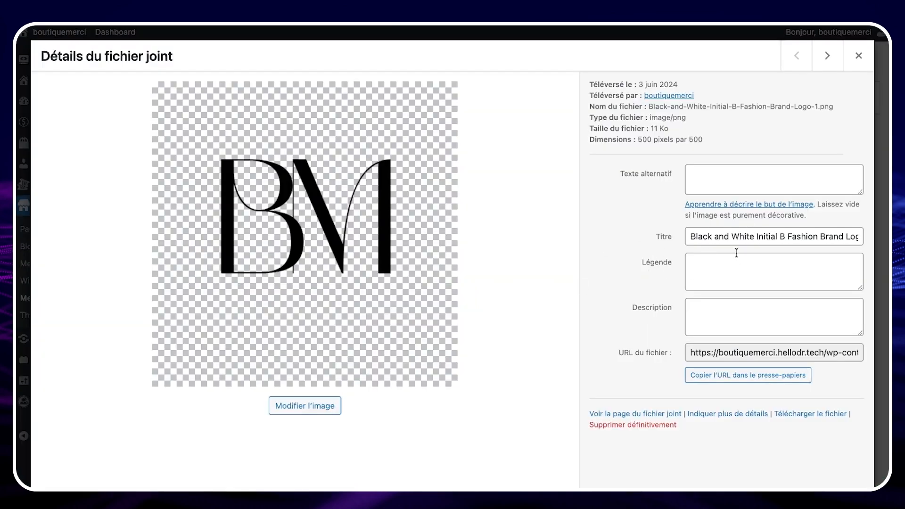
{"action": "left_click", "coordinate": [733, 353]}
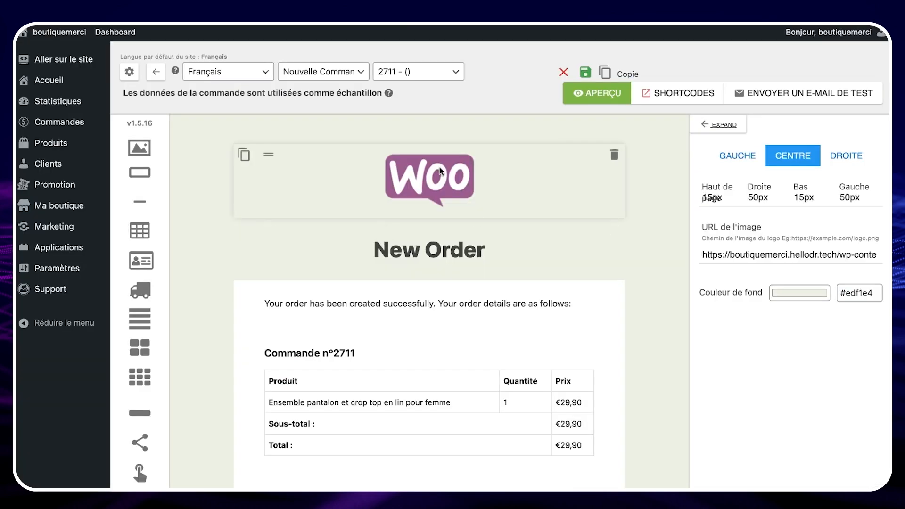
Replace the image URL of the email's Woo logo with the copied BM logo URL
{"action": "double_click", "coordinate": [773, 255]}
{"action": "triple_click", "coordinate": [772, 255]}
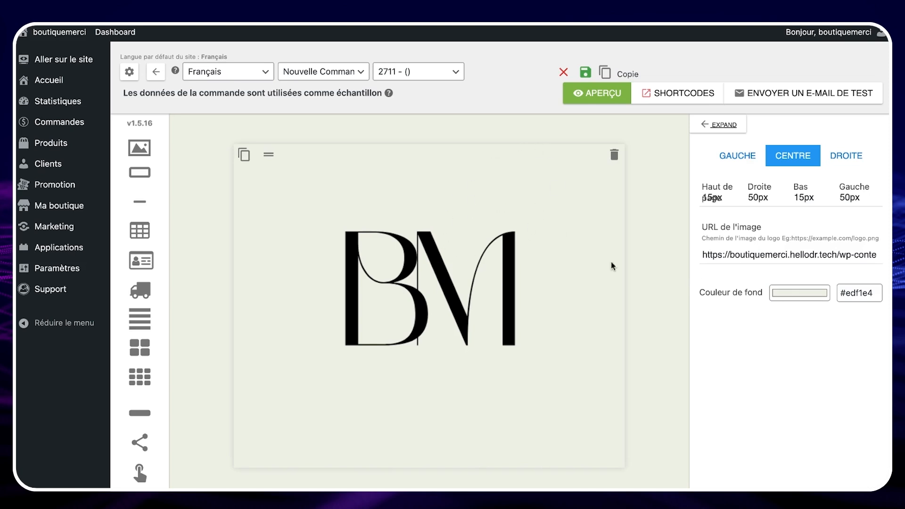
{"action": "left_click", "coordinate": [797, 299]}
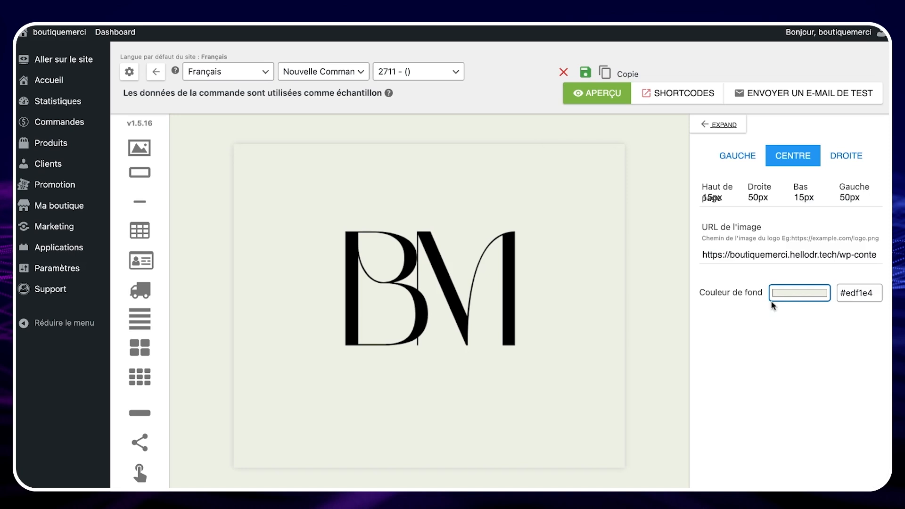
Change the New Order heading's title to "VOUS AVEZ PASSE UNE NOUVELLE COMMANDE" and its subtitle to "Voir les détails"
{"action": "left_click", "coordinate": [137, 172]}
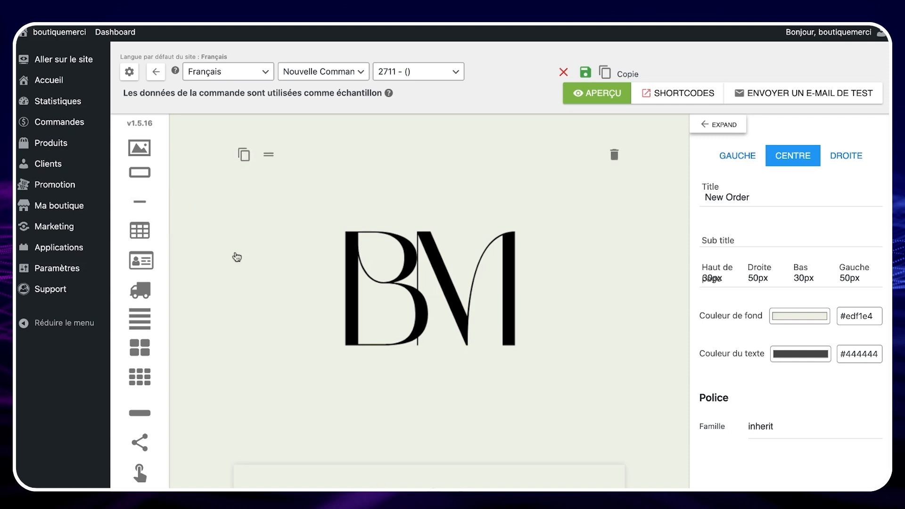
{"action": "scroll", "coordinate": [236, 256], "scroll_direction": "down", "scroll_amount": 2}
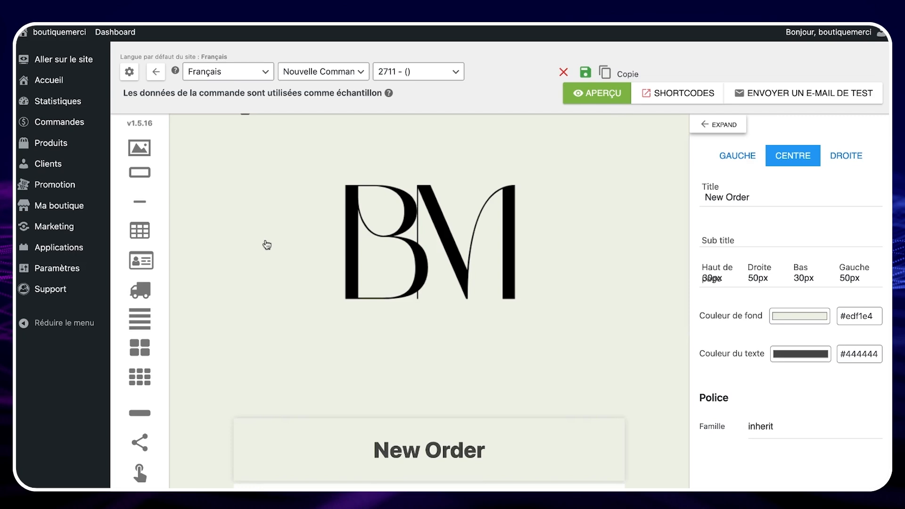
{"action": "scroll", "coordinate": [292, 318], "scroll_direction": "down", "scroll_amount": 1}
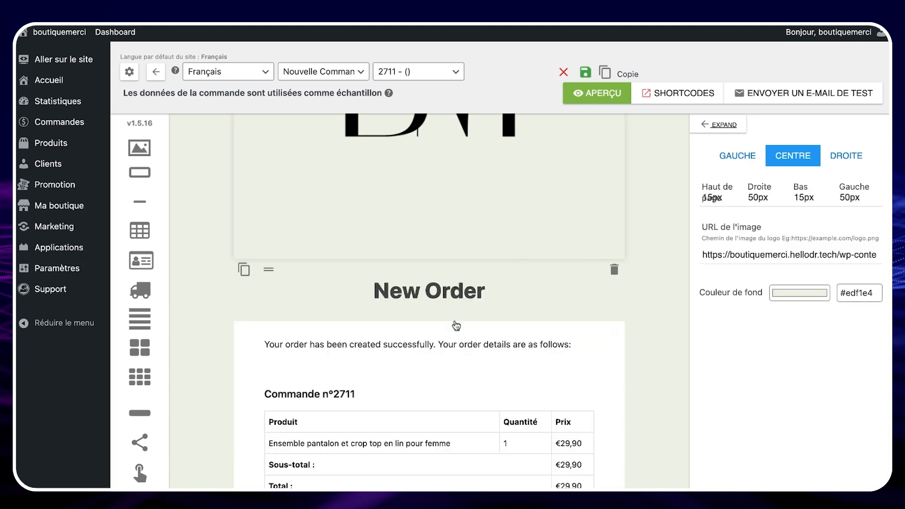
{"action": "left_click", "coordinate": [472, 274]}
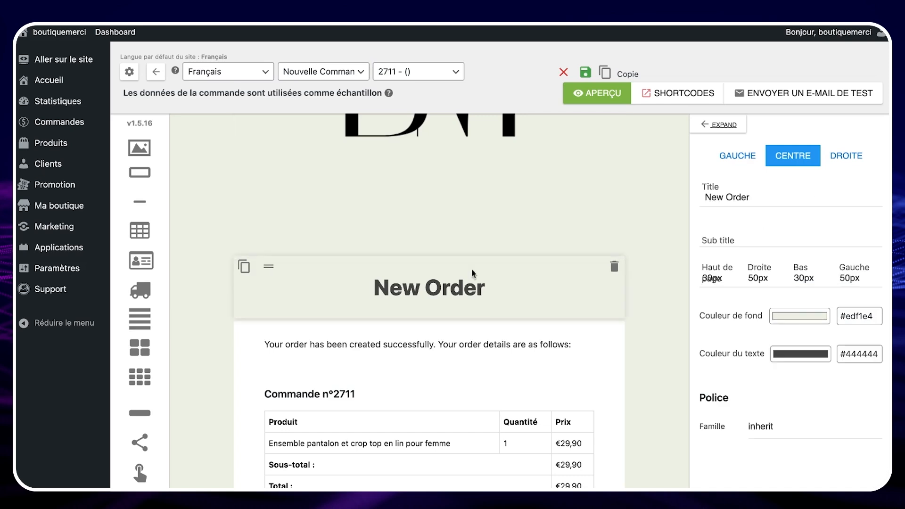
{"action": "left_click", "coordinate": [720, 124]}
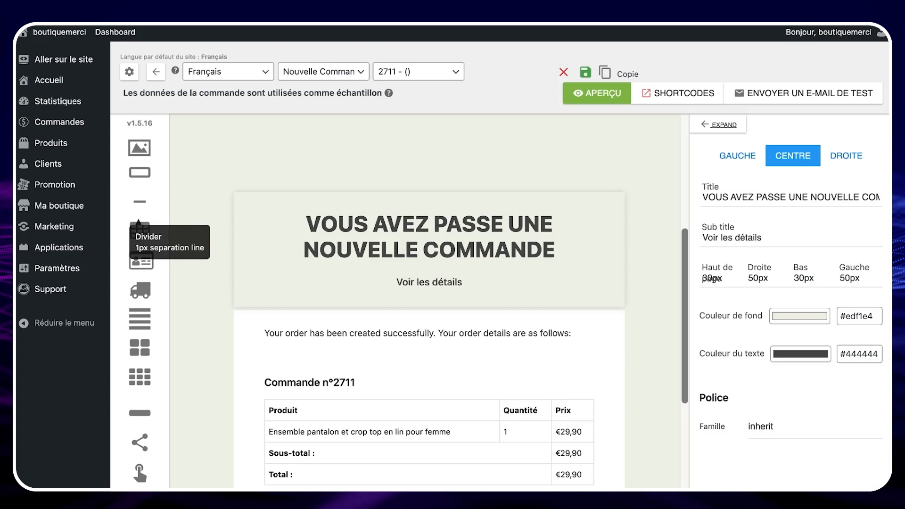
Add a Divider element directly below the template's title heading and review its margin and background settings
{"action": "left_click_drag", "start_coordinate": [139, 202], "coordinate": [429, 325]}
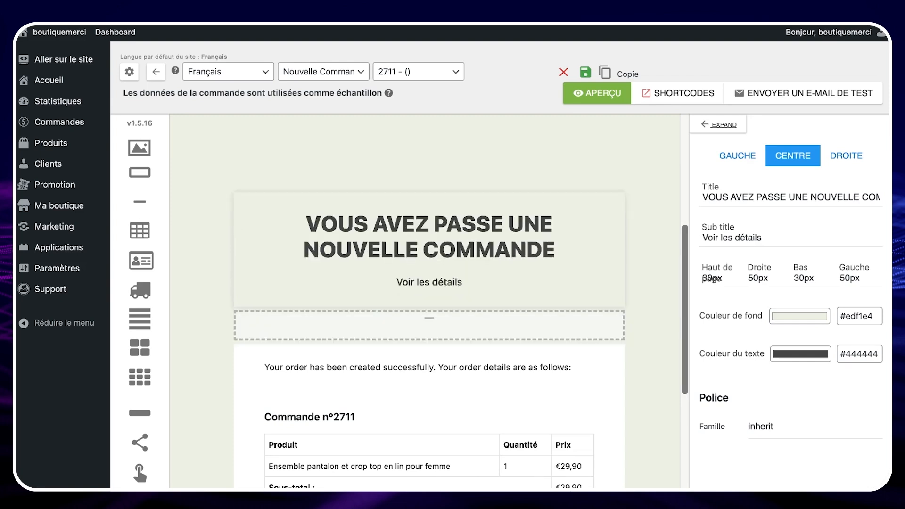
{"action": "left_click", "coordinate": [719, 124]}
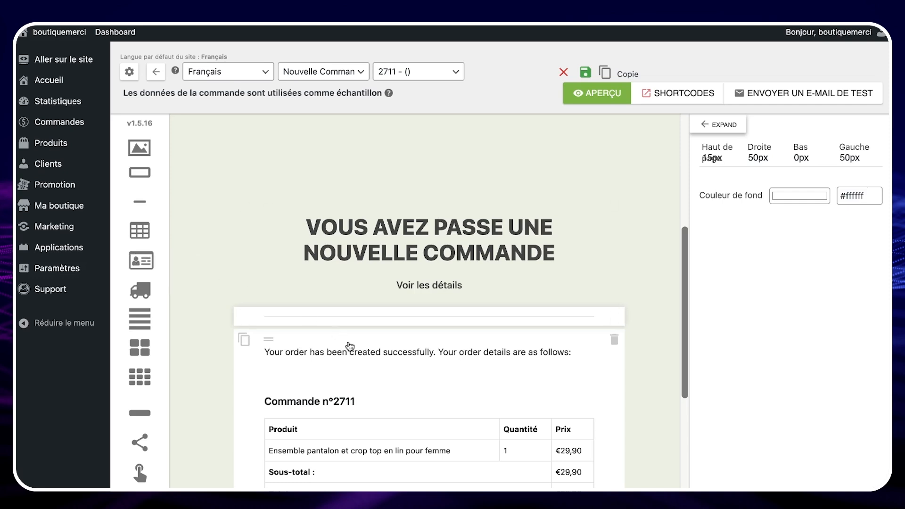
Open the order items table's text settings and look through the list of available order, payment, shipping and billing shortcodes
{"action": "scroll", "coordinate": [349, 344], "scroll_direction": "down", "scroll_amount": 2}
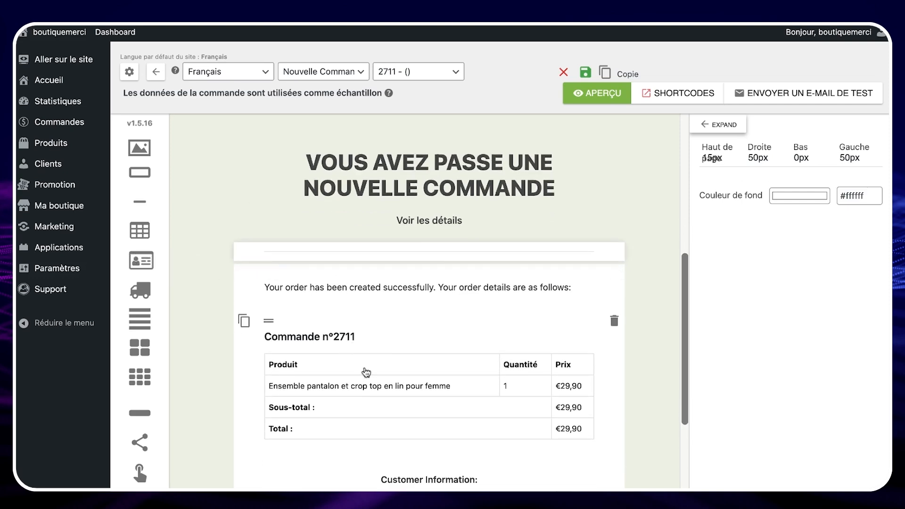
{"action": "left_click", "coordinate": [366, 372]}
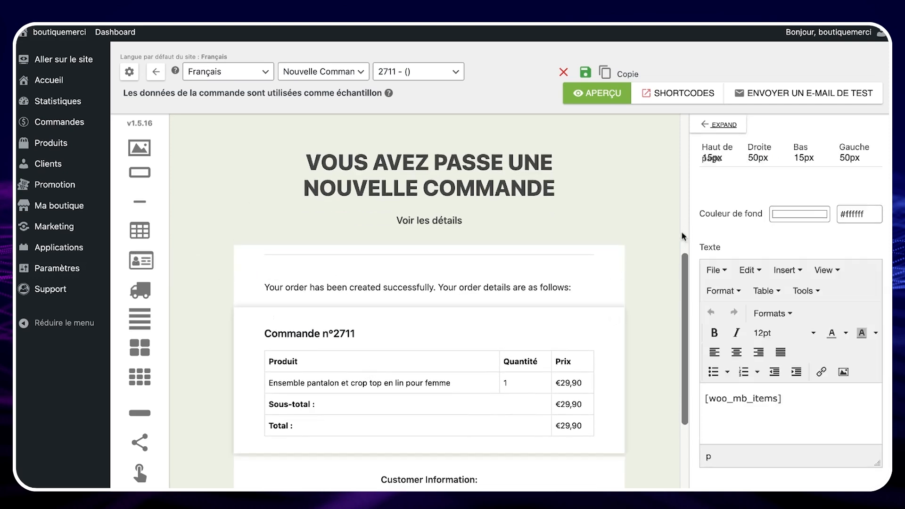
{"action": "left_click", "coordinate": [721, 125]}
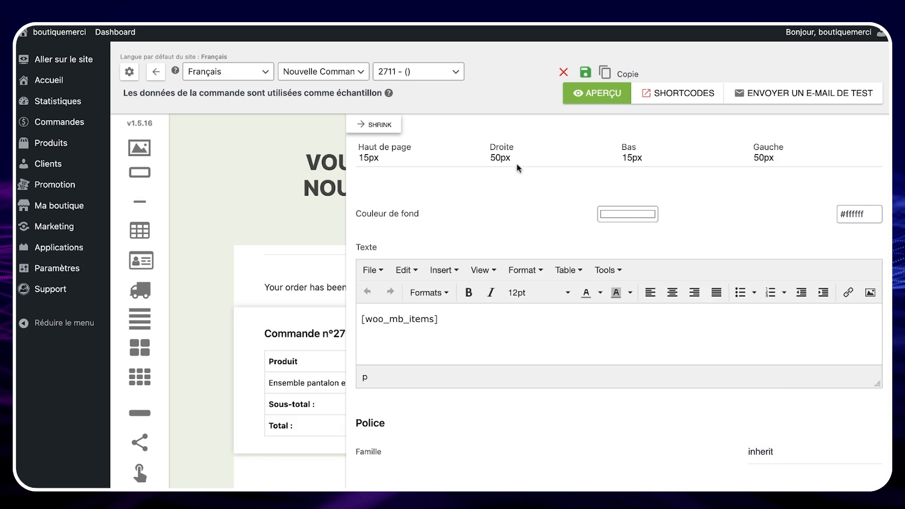
{"action": "left_click", "coordinate": [674, 93]}
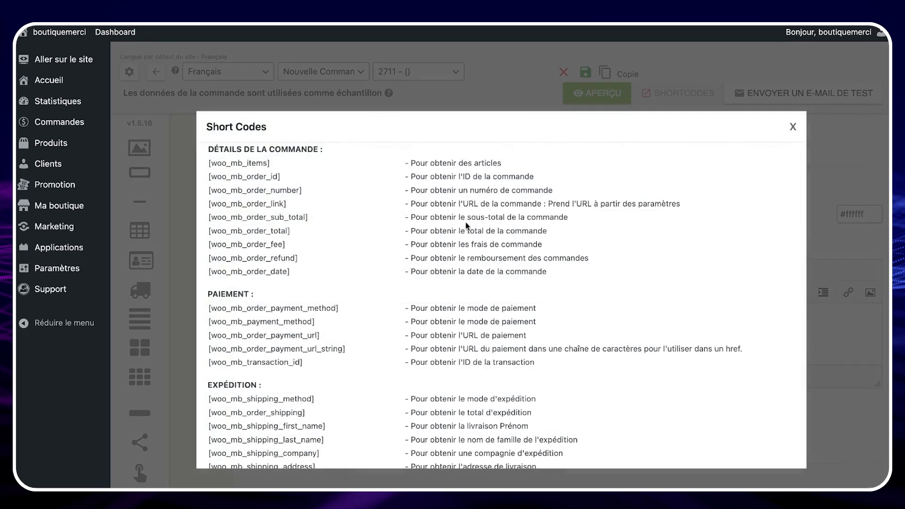
{"action": "scroll", "coordinate": [436, 202], "scroll_direction": "down", "scroll_amount": 3}
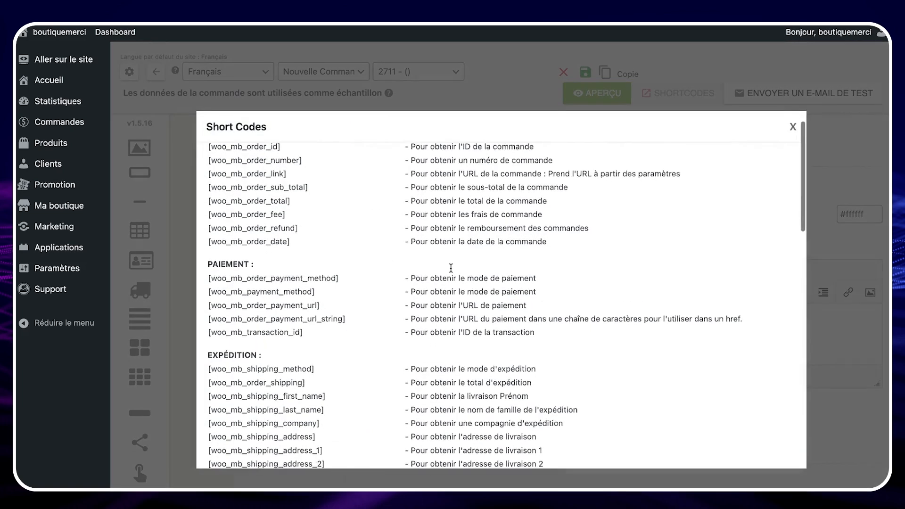
{"action": "scroll", "coordinate": [249, 277], "scroll_direction": "down", "scroll_amount": 4}
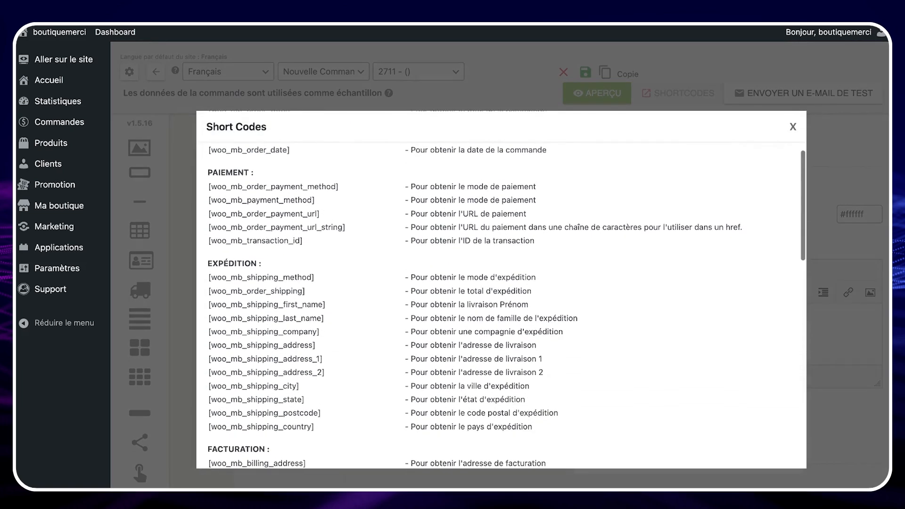
{"action": "triple_click", "coordinate": [248, 276]}
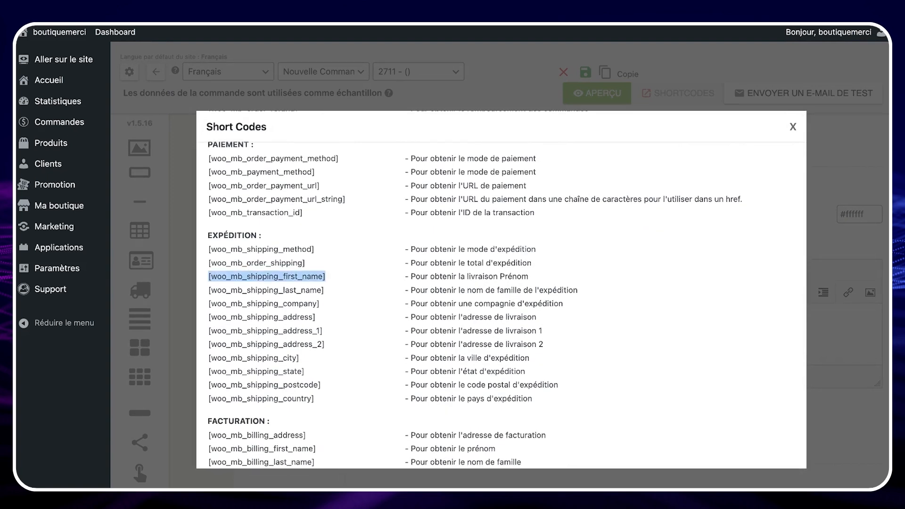
{"action": "left_click", "coordinate": [793, 126]}
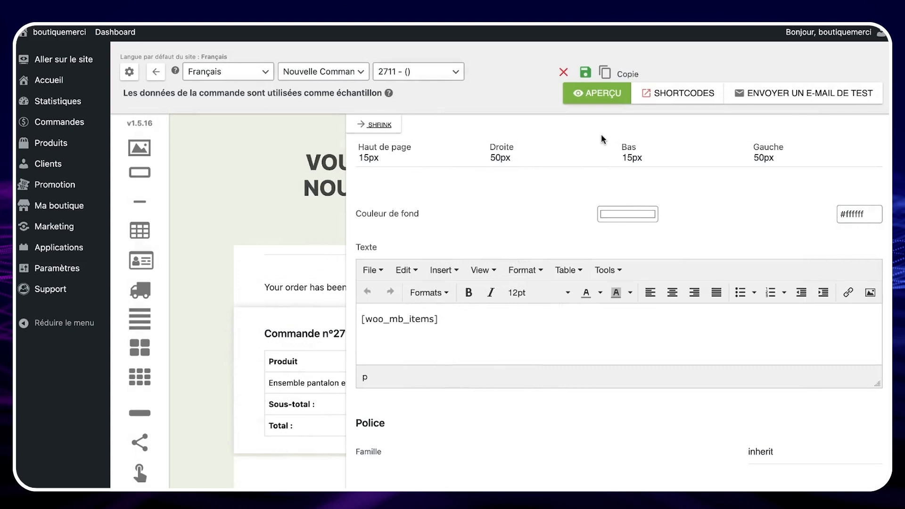
Save the template and look at the settings of the Billing Address and shipping Address blocks
{"action": "left_click", "coordinate": [585, 74]}
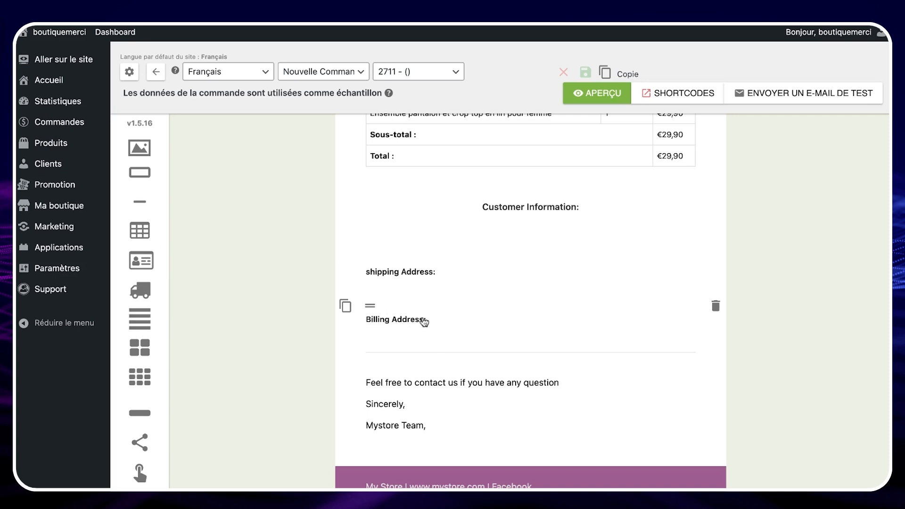
{"action": "left_click", "coordinate": [423, 320]}
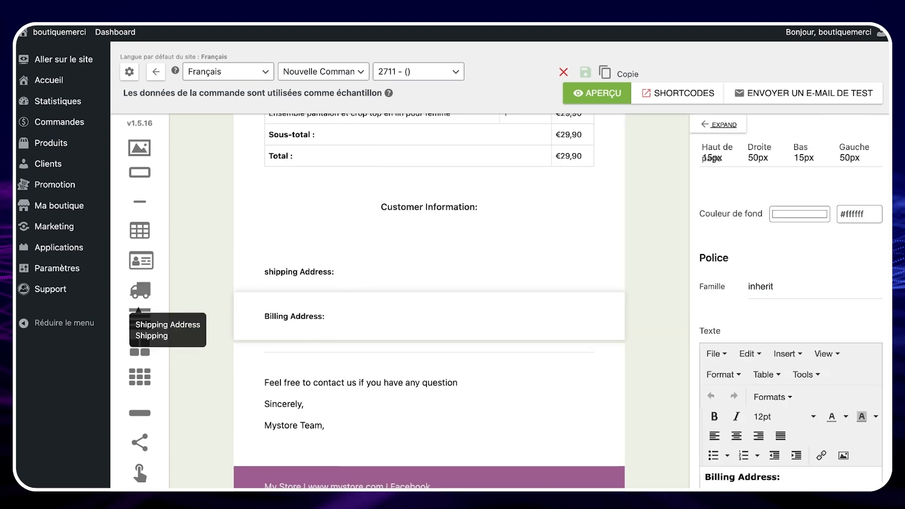
{"action": "left_click", "coordinate": [343, 283]}
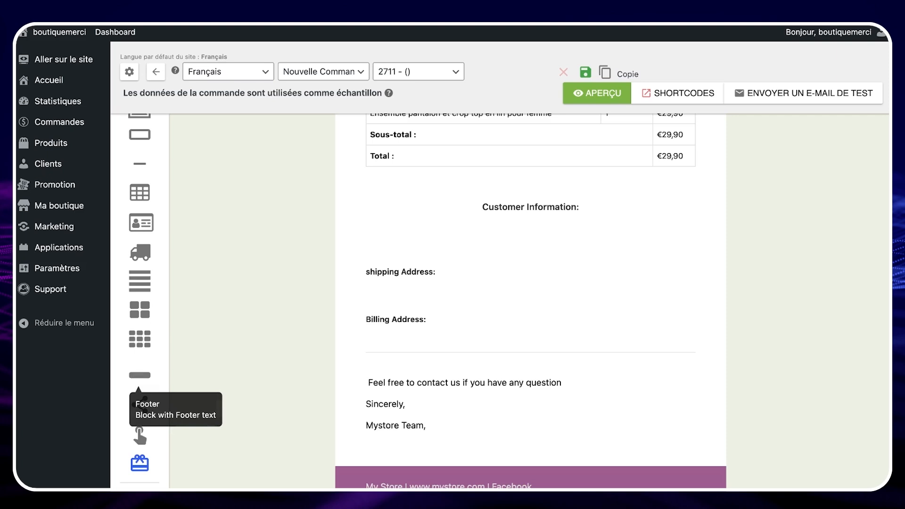
Add a Social Icons element between the closing message and the purple footer, and check its link and image settings
{"action": "left_click", "coordinate": [391, 476]}
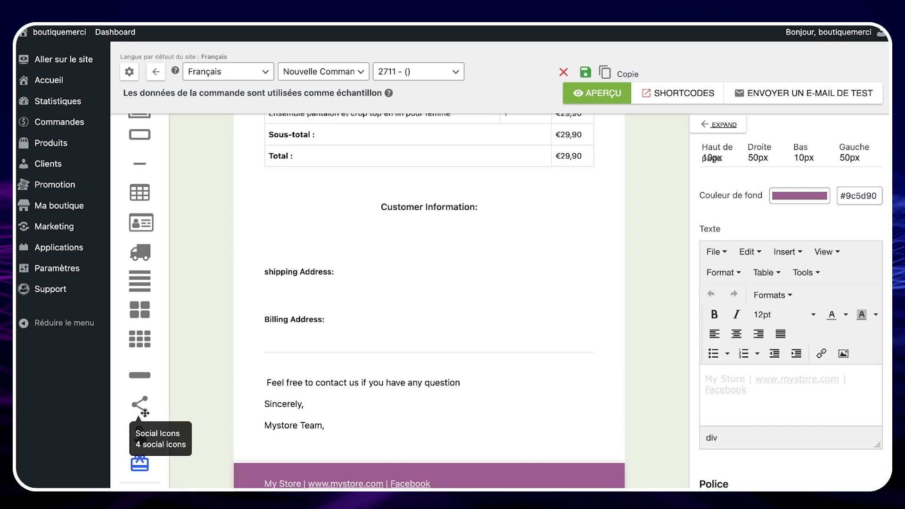
{"action": "left_click_drag", "start_coordinate": [145, 413], "coordinate": [429, 478]}
{"action": "scroll", "coordinate": [337, 434], "scroll_direction": "down", "scroll_amount": 2}
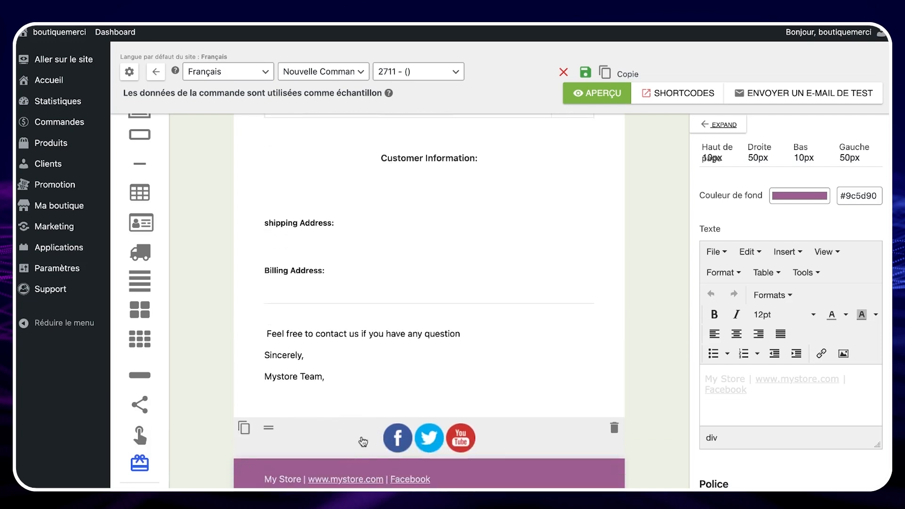
{"action": "left_click", "coordinate": [404, 440]}
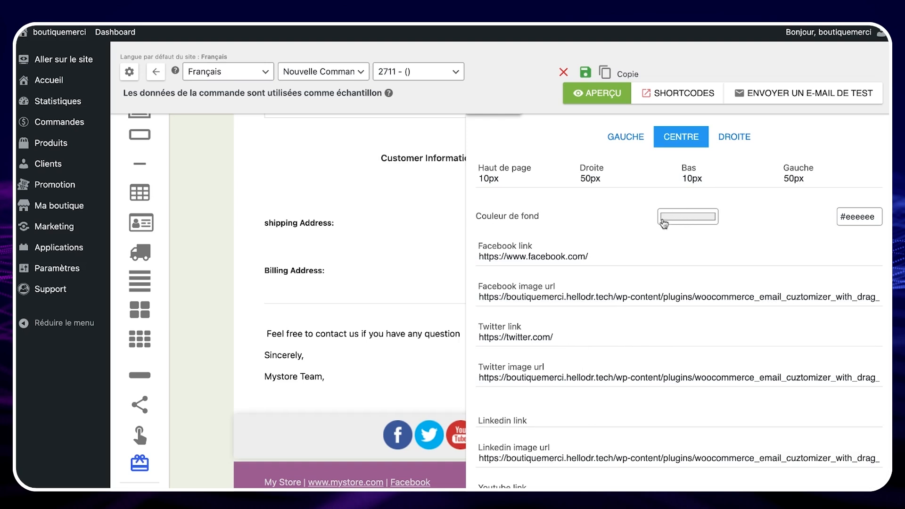
{"action": "left_click", "coordinate": [406, 308]}
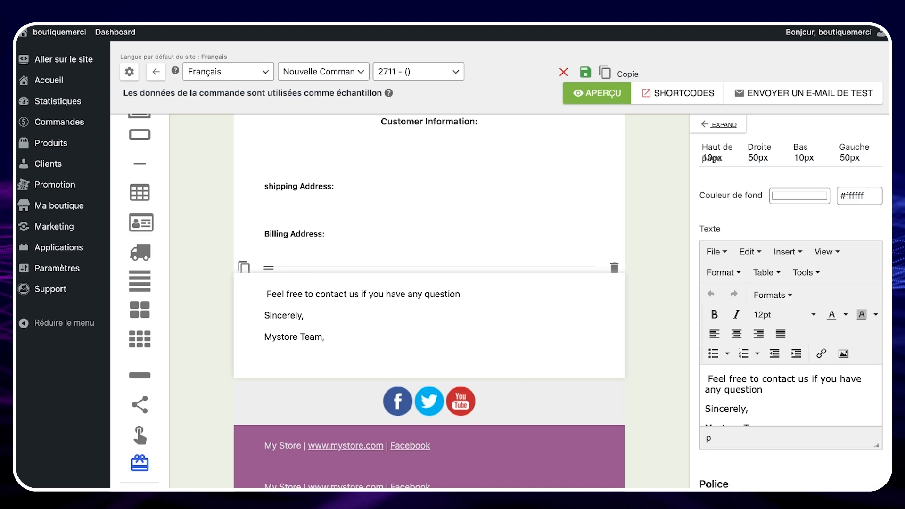
Add a Button element between the closing message and the social icons, and open its URL for editing
{"action": "left_click_drag", "start_coordinate": [139, 436], "coordinate": [424, 405]}
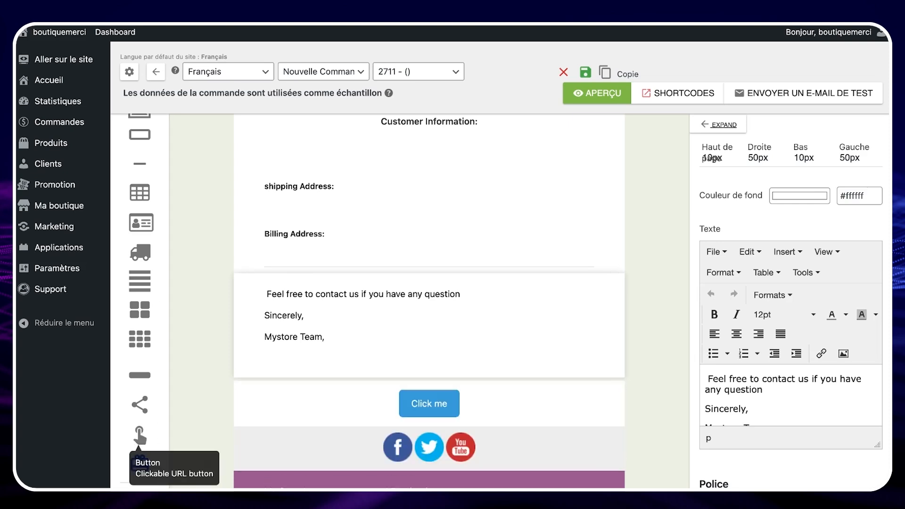
{"action": "left_click", "coordinate": [422, 404]}
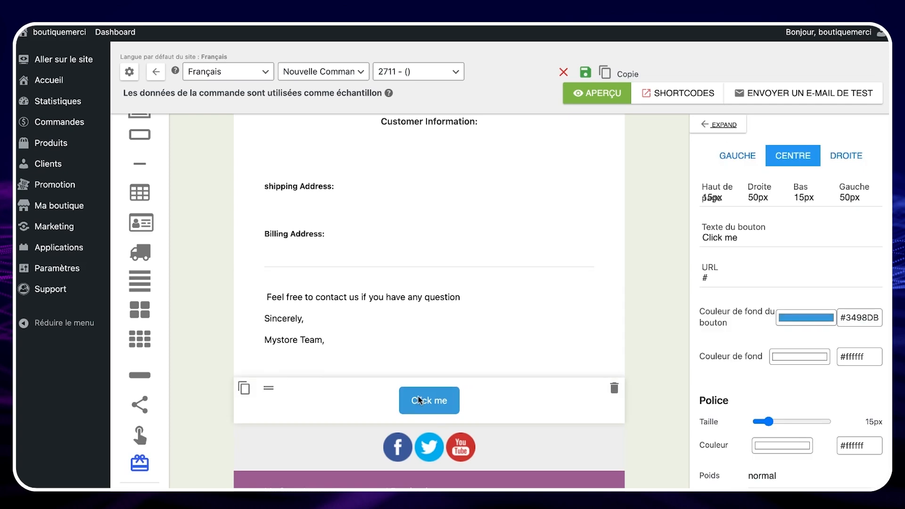
{"action": "left_click", "coordinate": [720, 124]}
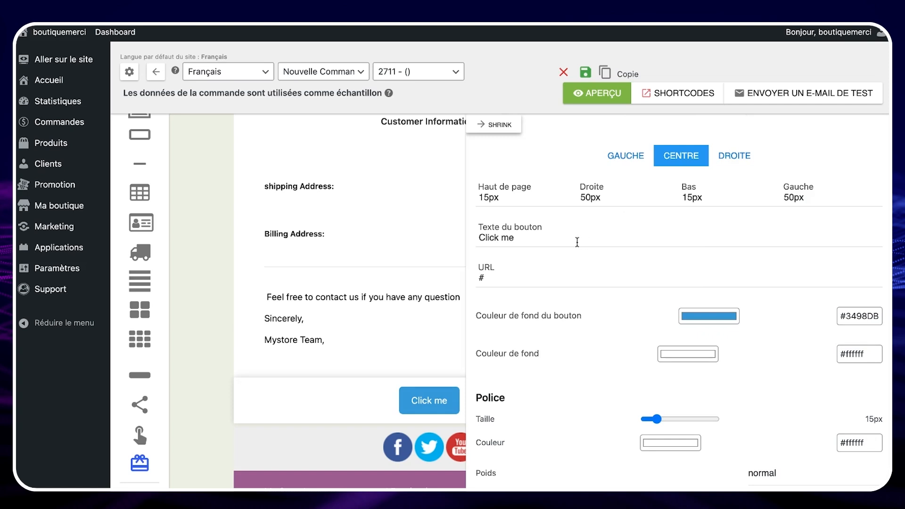
{"action": "double_click", "coordinate": [540, 276]}
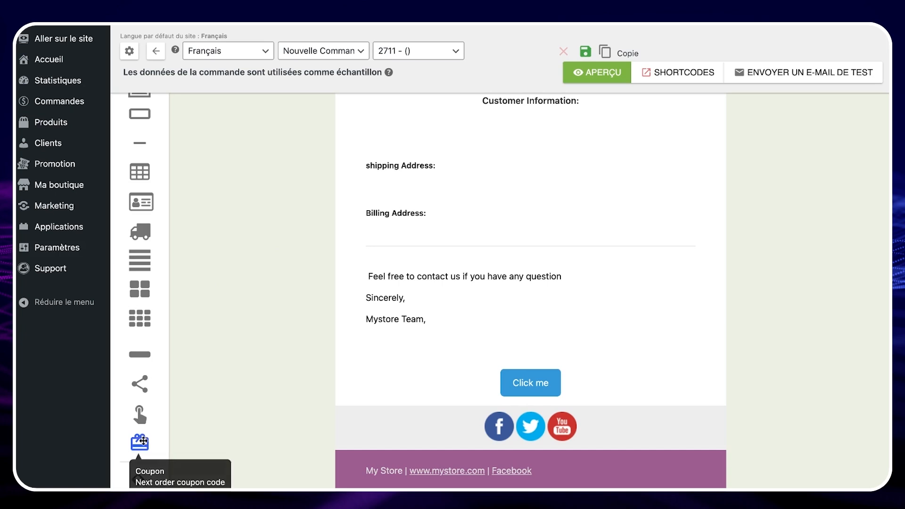
Add a next-order Coupon element below the Billing Address block and review its text in the expanded settings
{"action": "left_click_drag", "start_coordinate": [143, 441], "coordinate": [472, 262]}
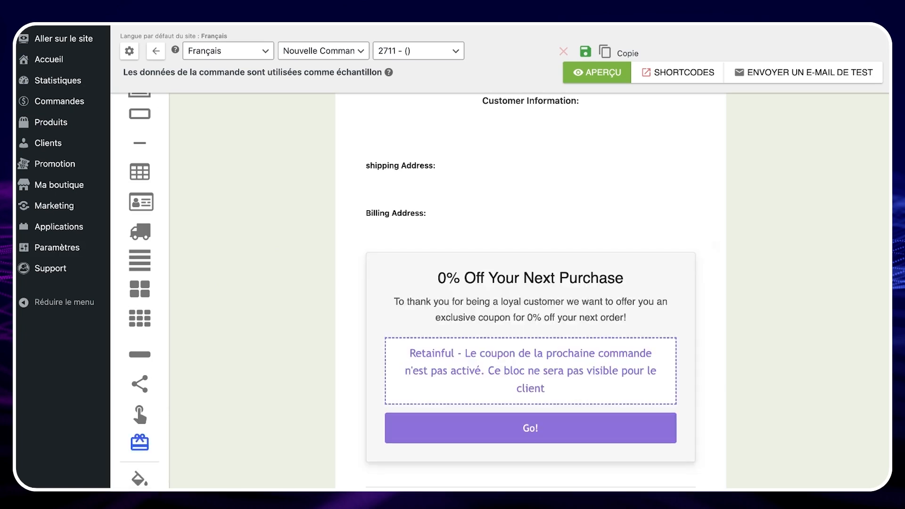
{"action": "left_click", "coordinate": [562, 308]}
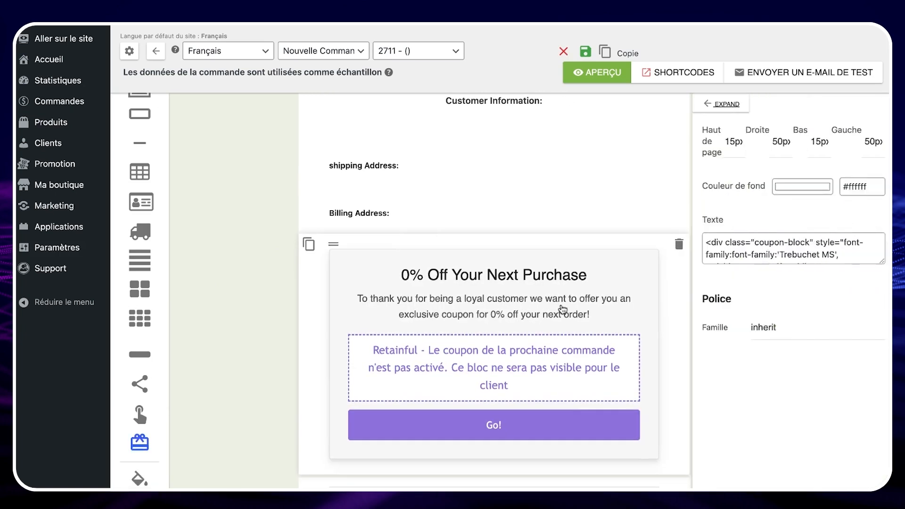
{"action": "left_click", "coordinate": [735, 106]}
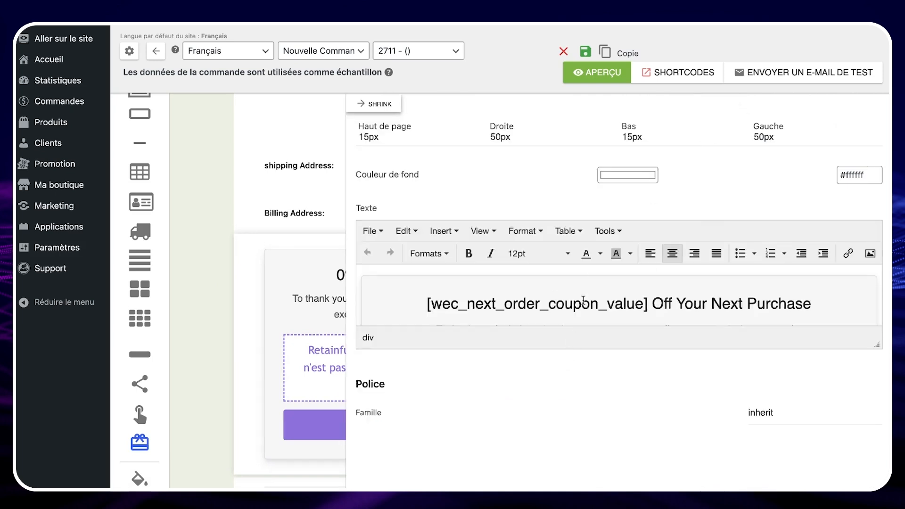
{"action": "scroll", "coordinate": [583, 301], "scroll_direction": "down", "scroll_amount": 1}
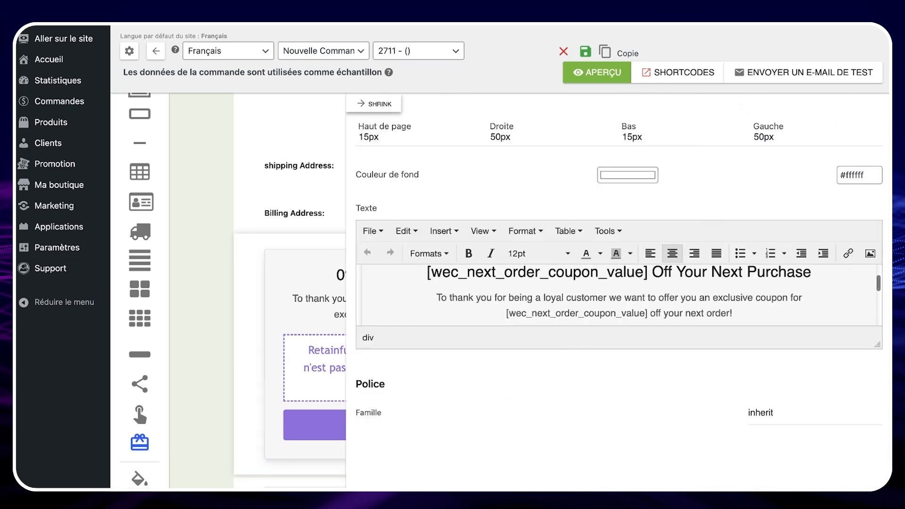
{"action": "scroll", "coordinate": [619, 294], "scroll_direction": "down", "scroll_amount": 1}
{"action": "scroll", "coordinate": [618, 294], "scroll_direction": "down", "scroll_amount": 1}
{"action": "scroll", "coordinate": [619, 294], "scroll_direction": "up", "scroll_amount": 2}
{"action": "scroll", "coordinate": [619, 295], "scroll_direction": "up", "scroll_amount": 1}
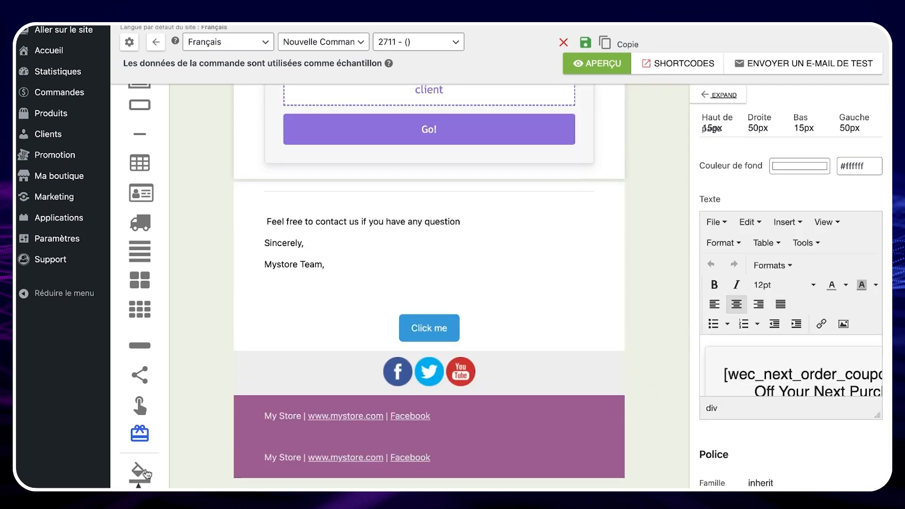
Check the email's overall background colour and margin settings, and save the template
{"action": "scroll", "coordinate": [140, 424], "scroll_direction": "down", "scroll_amount": 1}
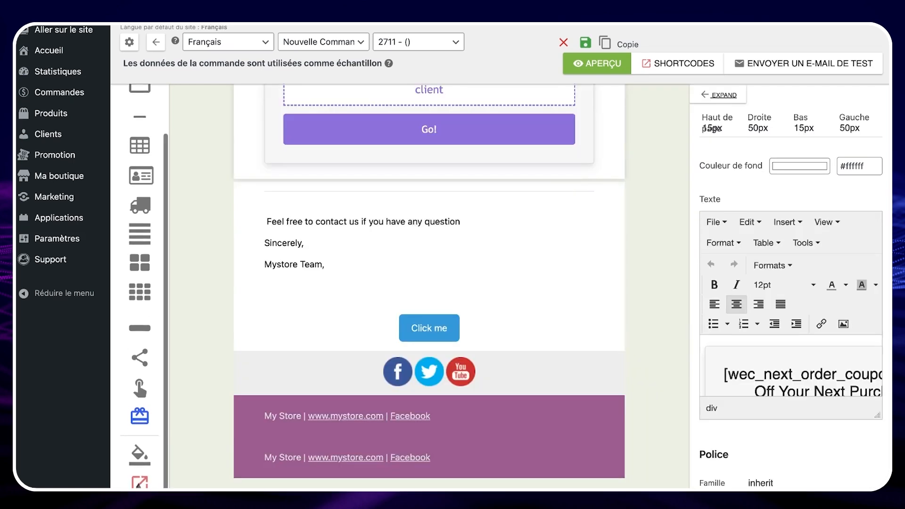
{"action": "left_click", "coordinate": [144, 456]}
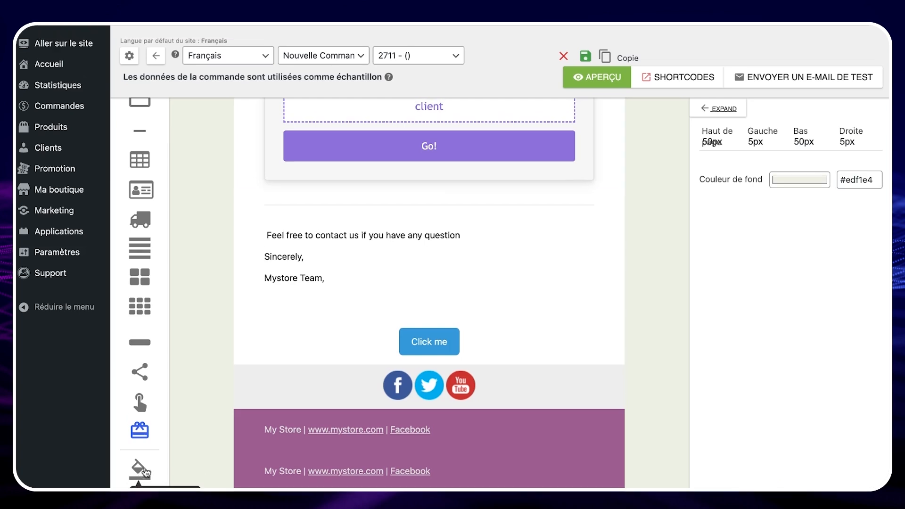
{"action": "left_click", "coordinate": [720, 109]}
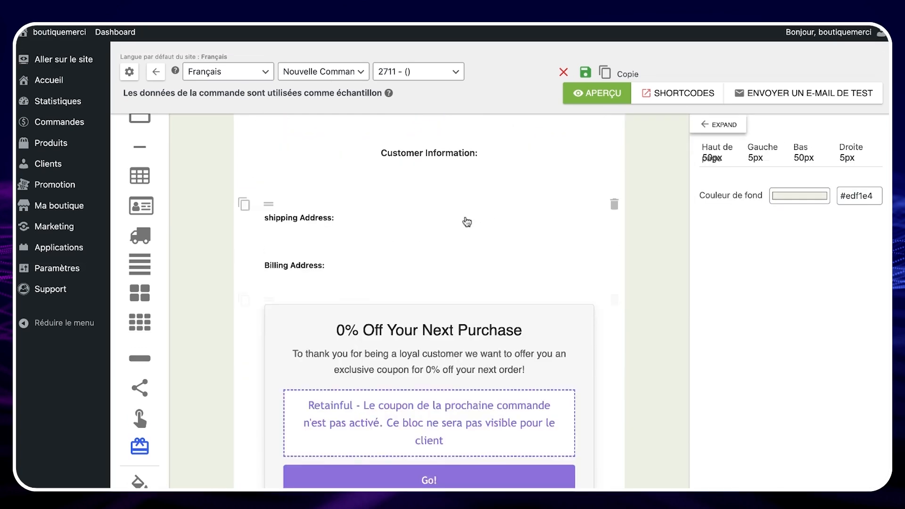
{"action": "scroll", "coordinate": [381, 296], "scroll_direction": "up", "scroll_amount": 10}
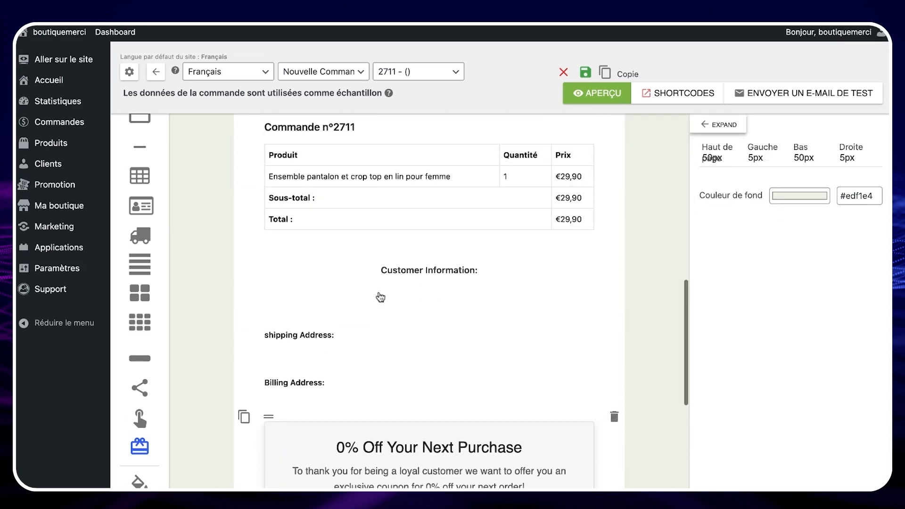
{"action": "scroll", "coordinate": [389, 248], "scroll_direction": "up", "scroll_amount": 3}
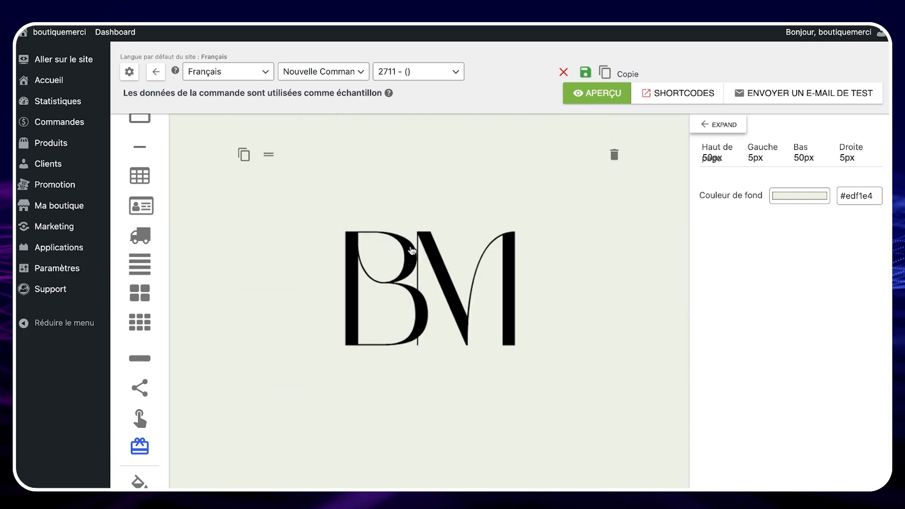
{"action": "left_click", "coordinate": [586, 73]}
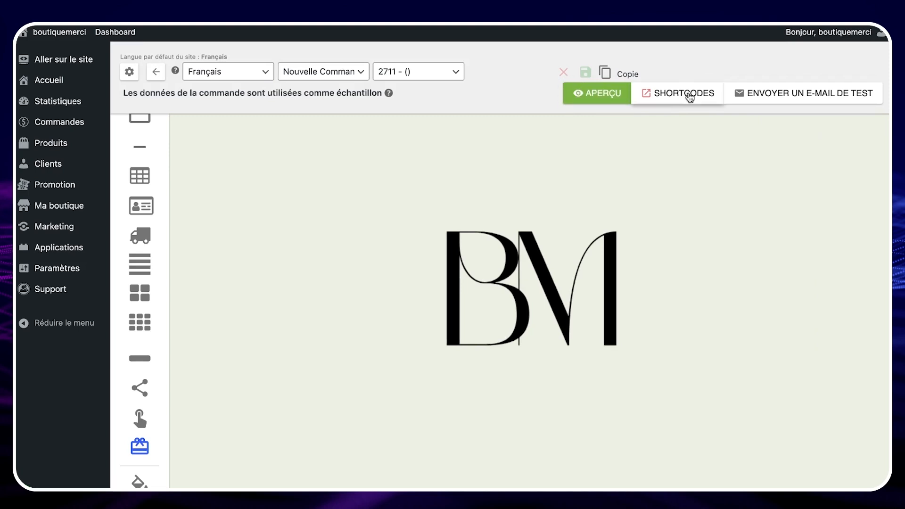
Open the preview of the saved Nouvelle Commande email and review its layout from the logo downwards
{"action": "left_click", "coordinate": [610, 95]}
{"action": "scroll", "coordinate": [500, 283], "scroll_direction": "down", "scroll_amount": 2}
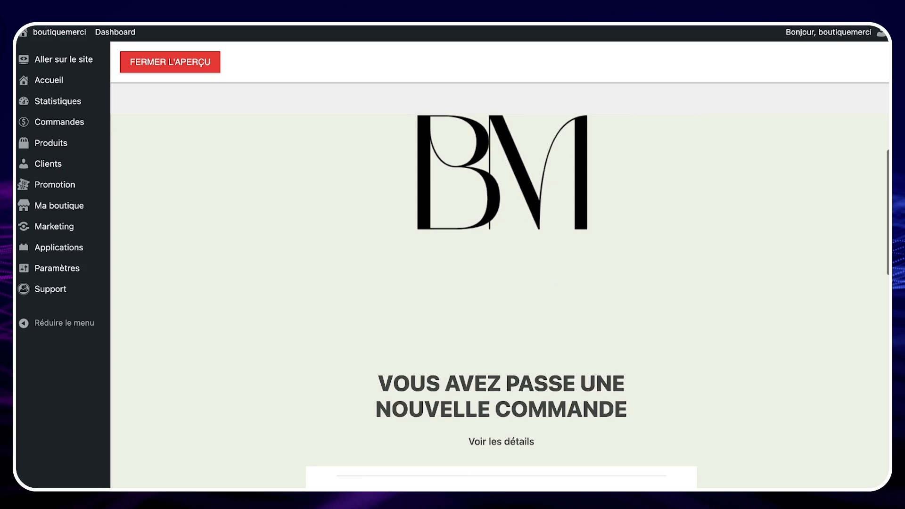
{"action": "scroll", "coordinate": [499, 283], "scroll_direction": "down", "scroll_amount": 1}
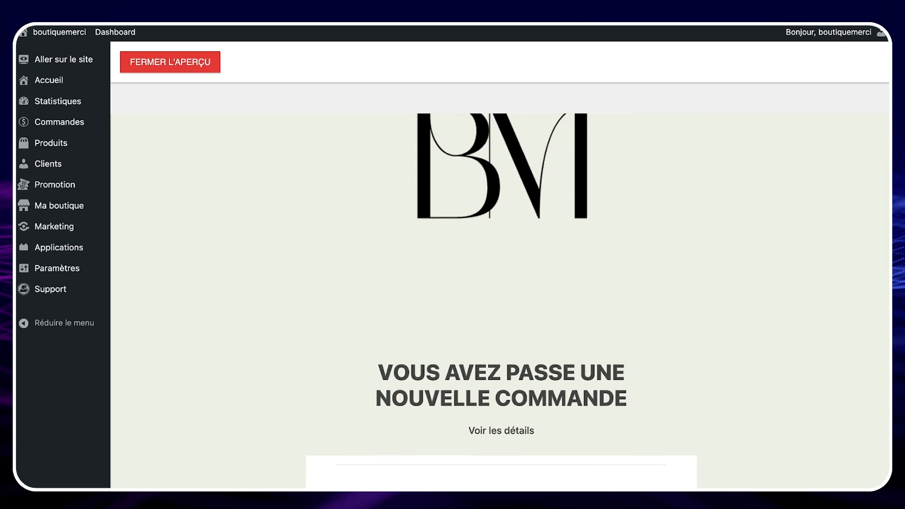